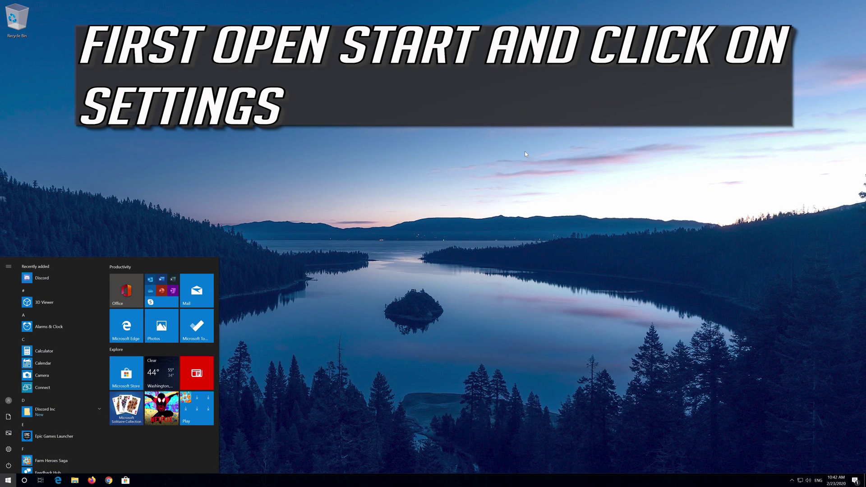
Launch Settings from the Start menu's left rail
mouse_move(8, 450)
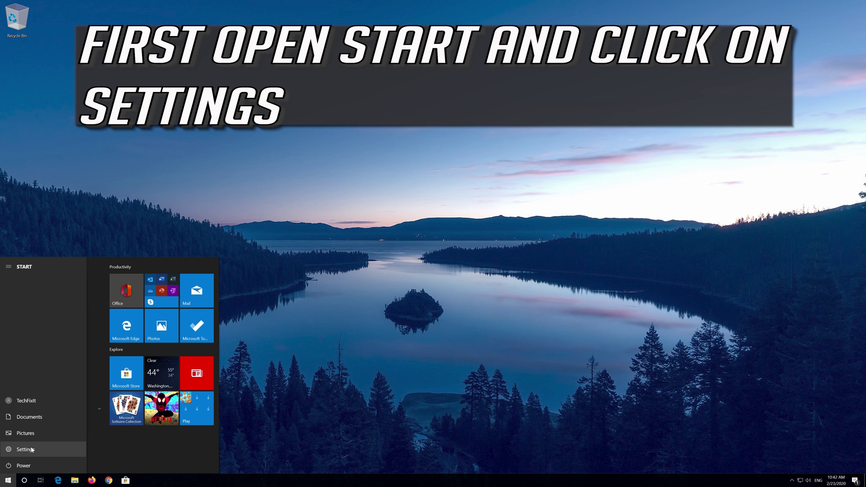
left_click(25, 449)
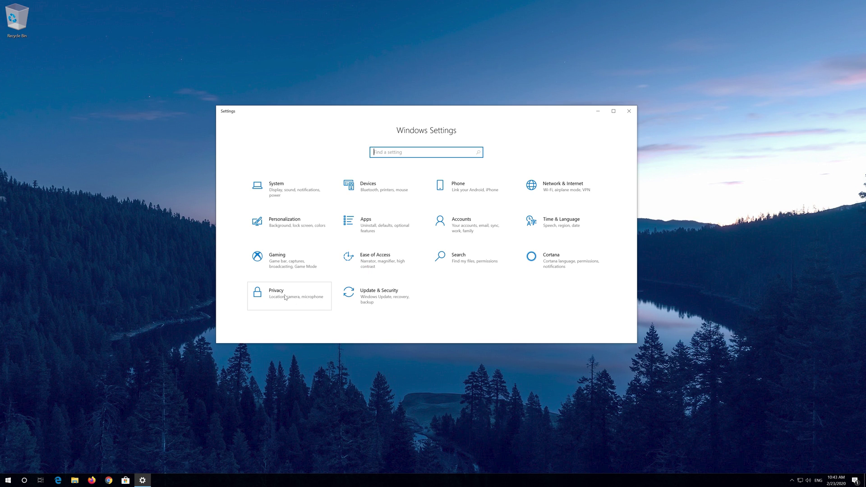
Go to Privacy, then the Microphone page under App permissions
left_click(286, 297)
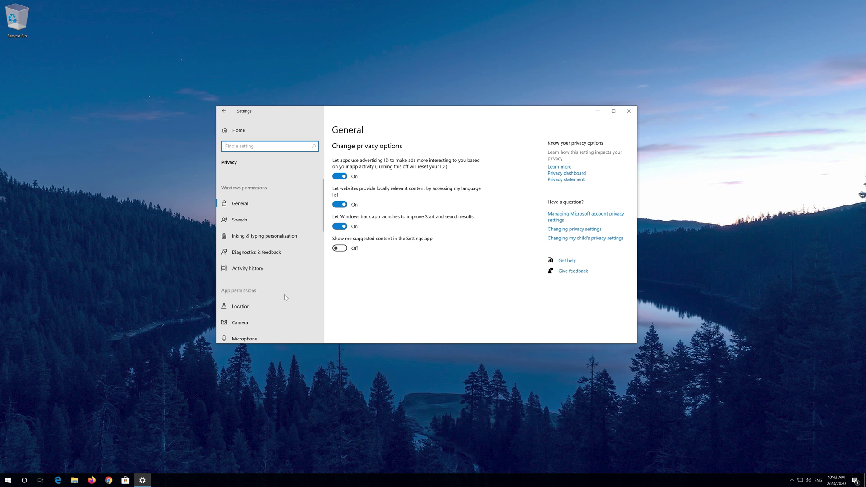
scroll(284, 298, "down", 2)
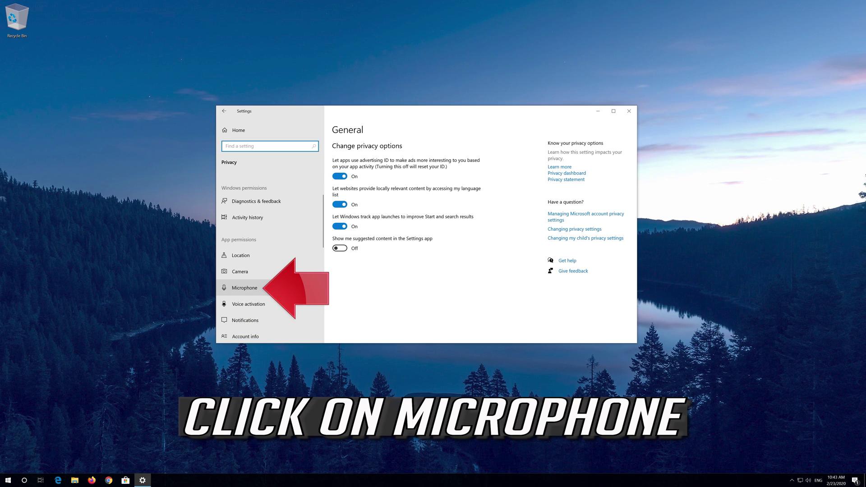
left_click(239, 290)
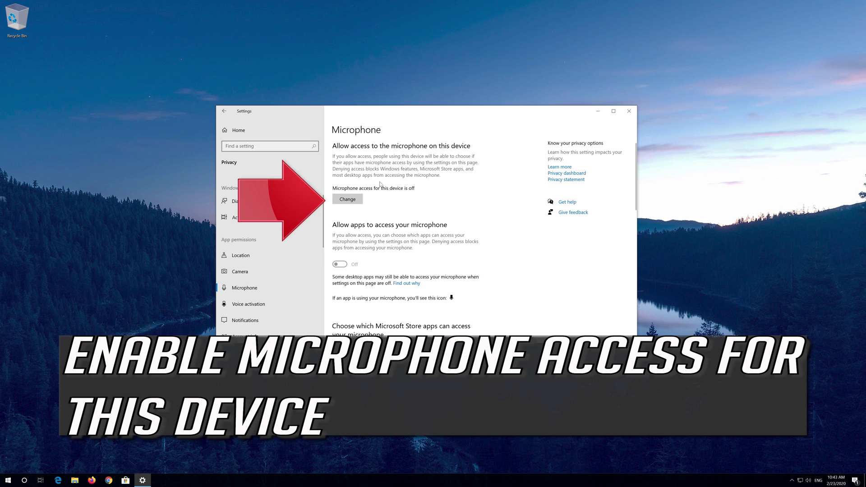
Switch device microphone access On and enable 'Allow apps to access your microphone'
left_click(344, 201)
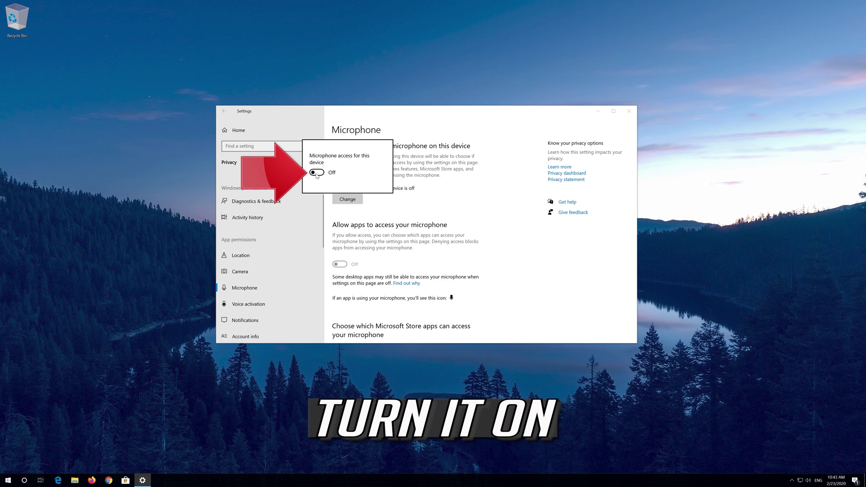
left_click(317, 173)
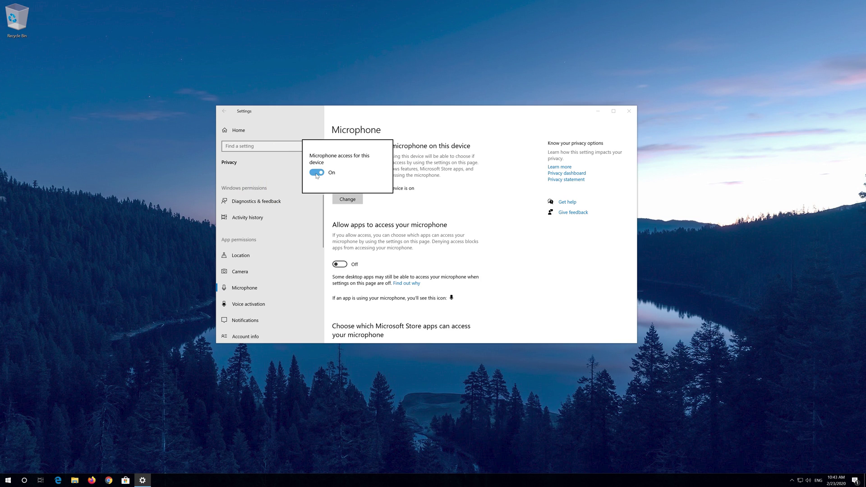
left_click(333, 232)
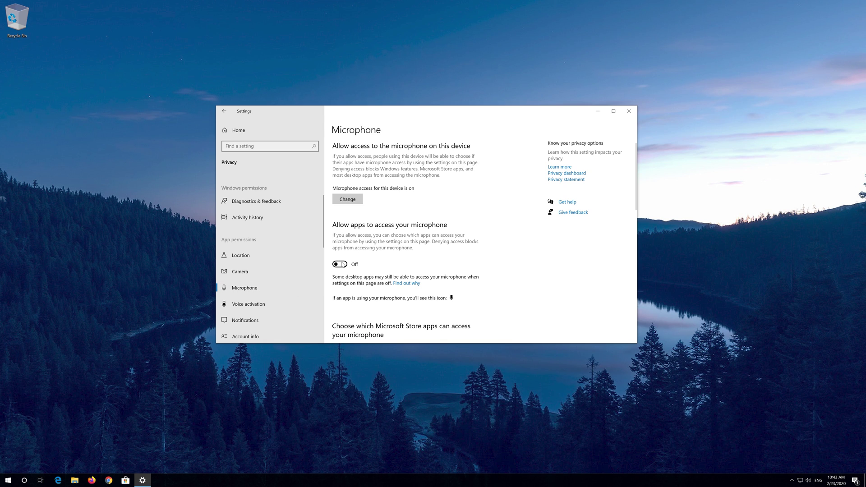
left_click(342, 264)
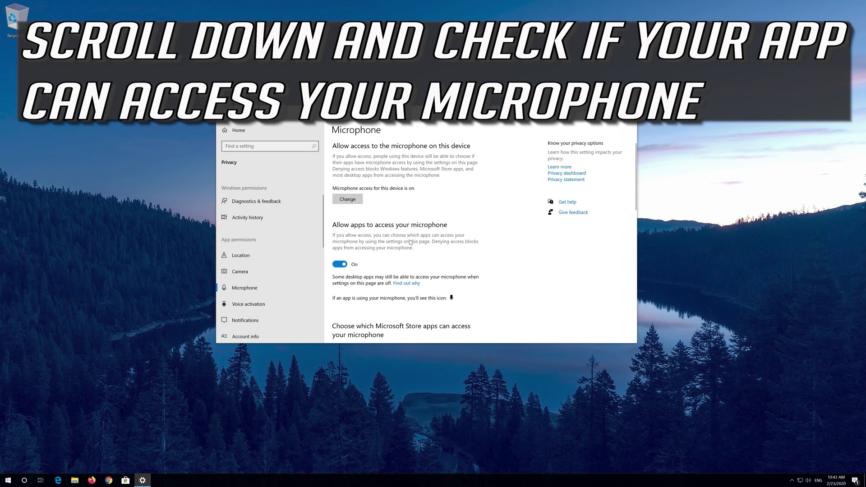
Turn on microphone permission for Skype, Voice Recorder and desktop apps
scroll(410, 242, "down", 2)
scroll(410, 243, "down", 3)
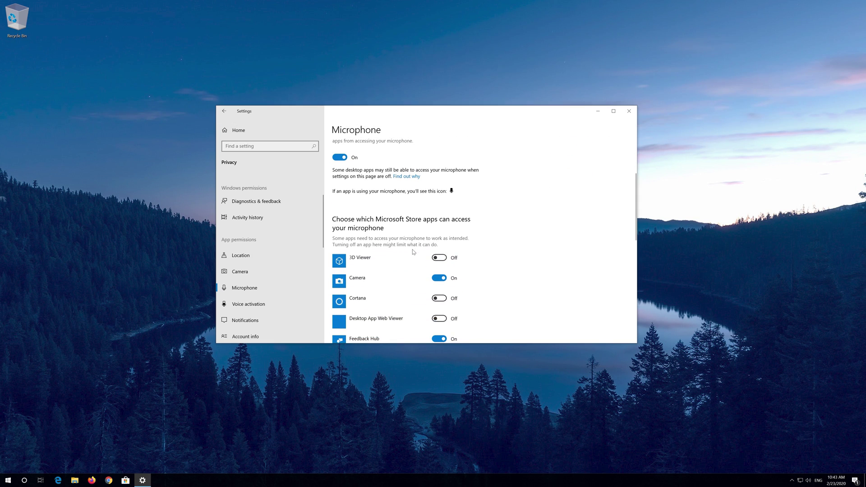
scroll(413, 251, "down", 2)
scroll(413, 252, "down", 9)
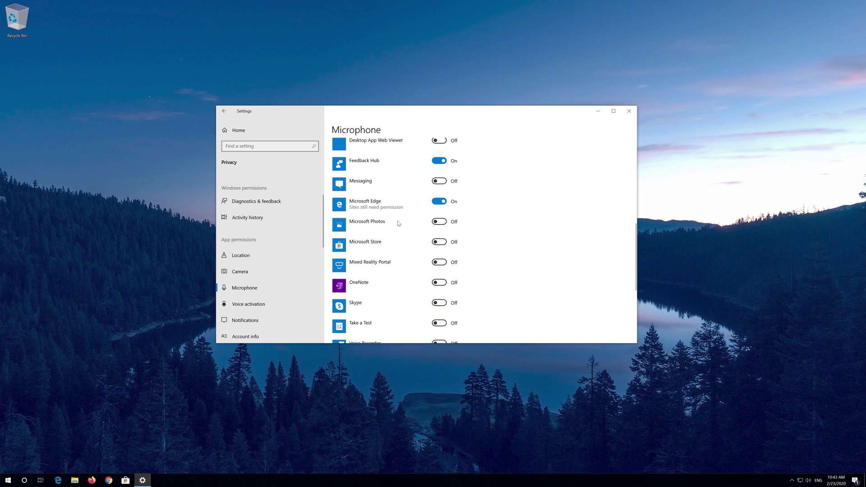
scroll(395, 218, "down", 3)
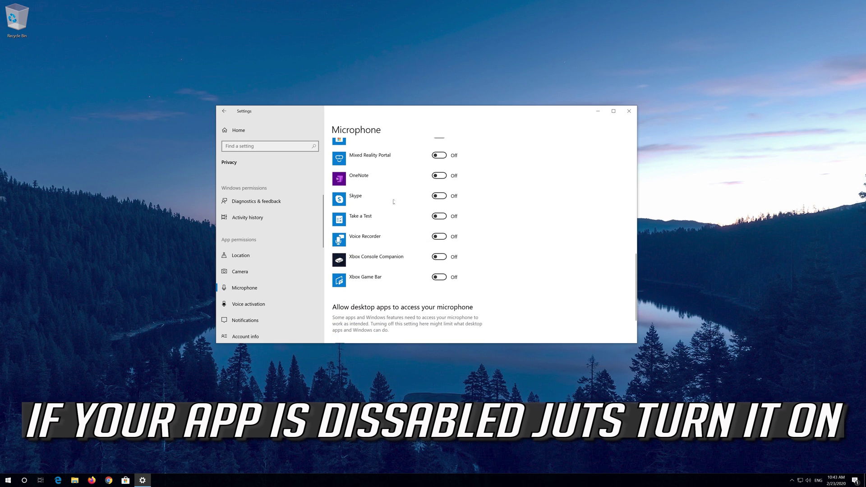
left_click(441, 197)
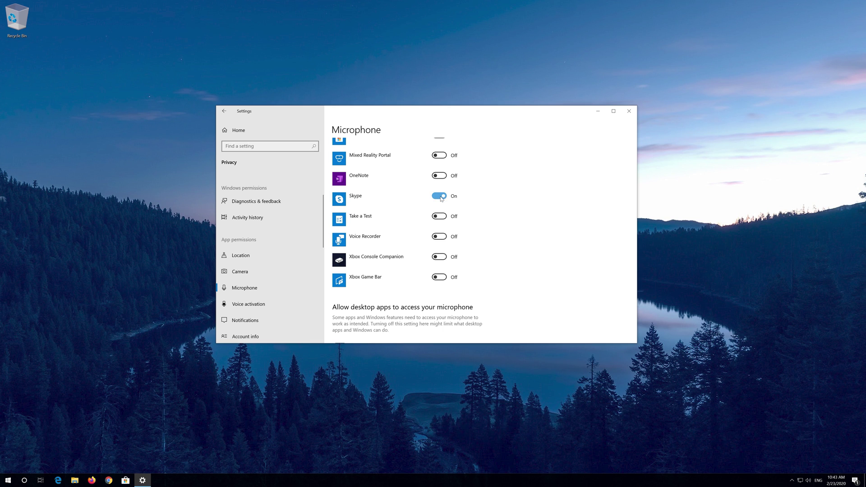
left_click(439, 236)
scroll(472, 237, "down", 2)
scroll(406, 253, "up", 1)
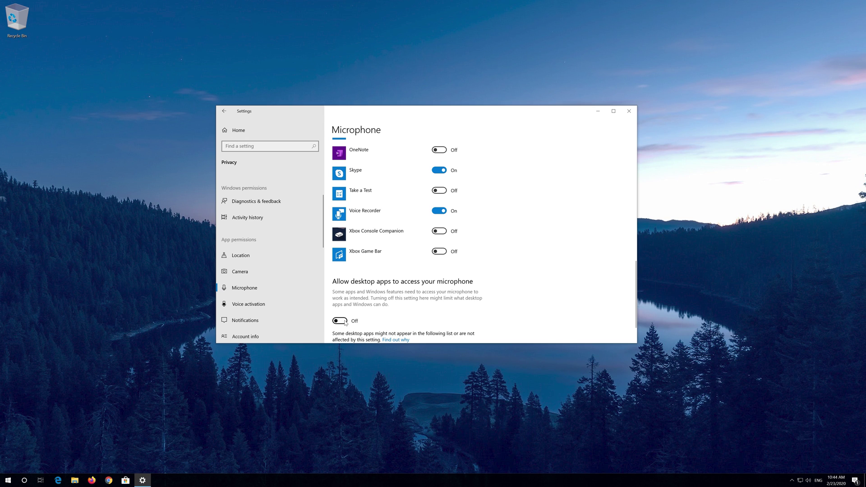
left_click(345, 321)
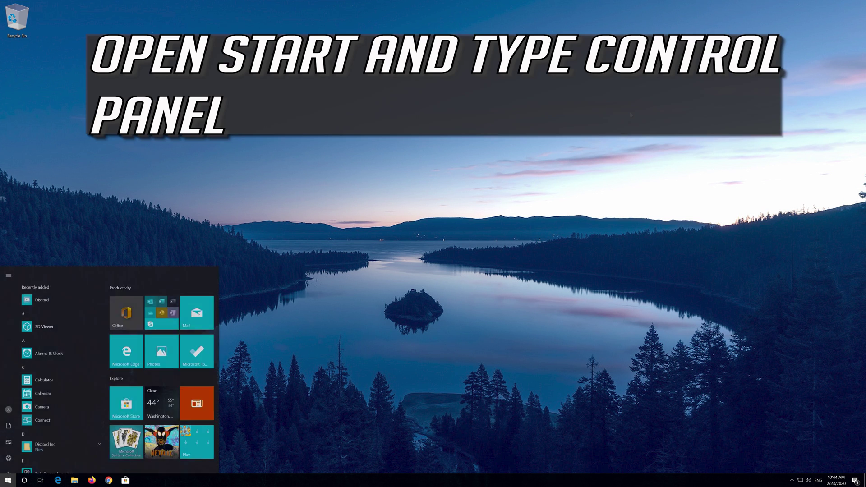
Search Start for 'control panel' and launch Control Panel
key("Escape")
key("super")
type("control panel")
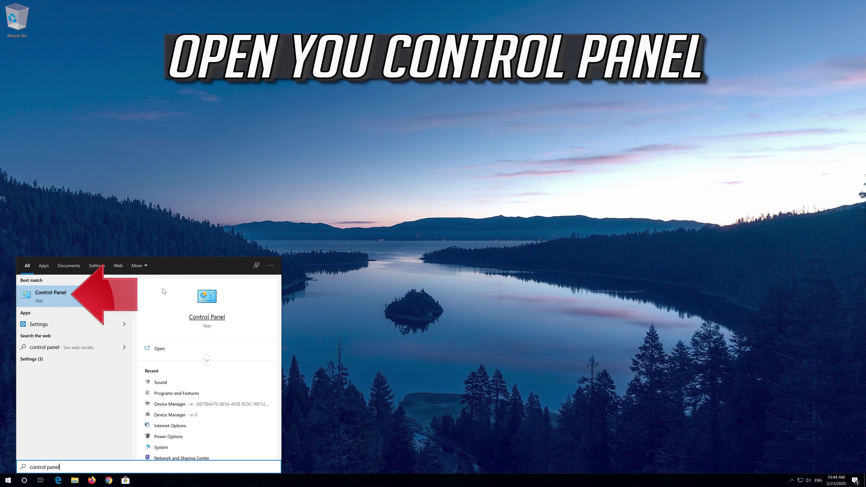
left_click(60, 295)
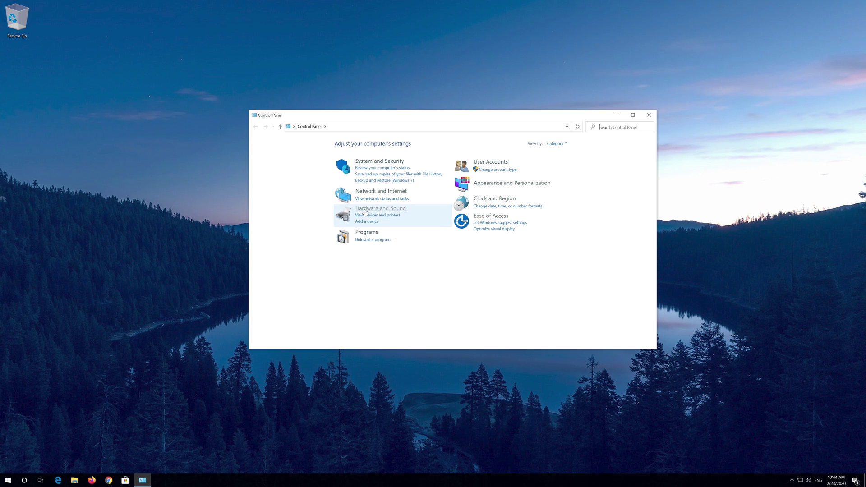
Go to Hardware and Sound and open the Sound dialog
left_click(365, 210)
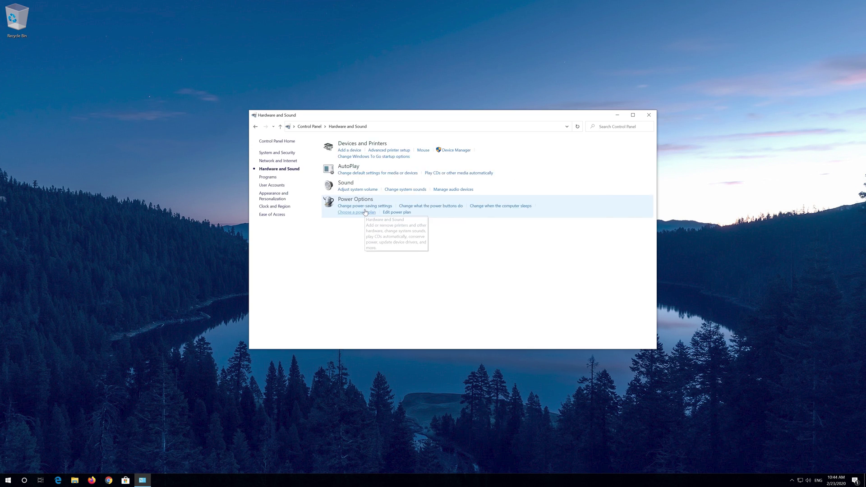
left_click(344, 185)
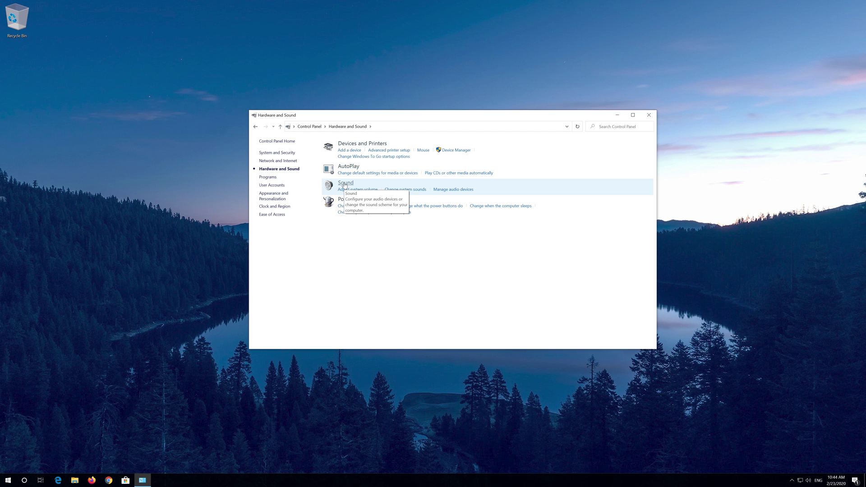
left_click(344, 185)
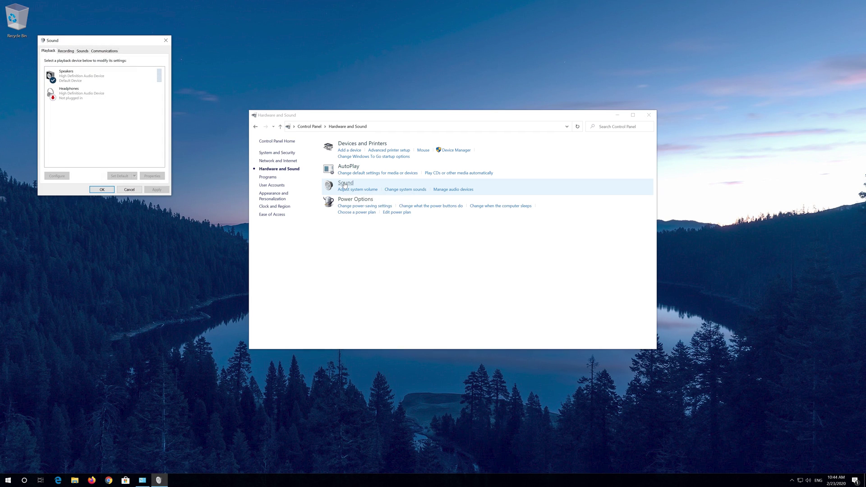
Centre the Sound dialog and select the Microphone on the Recording tab
left_click_drag(97, 45, 396, 131)
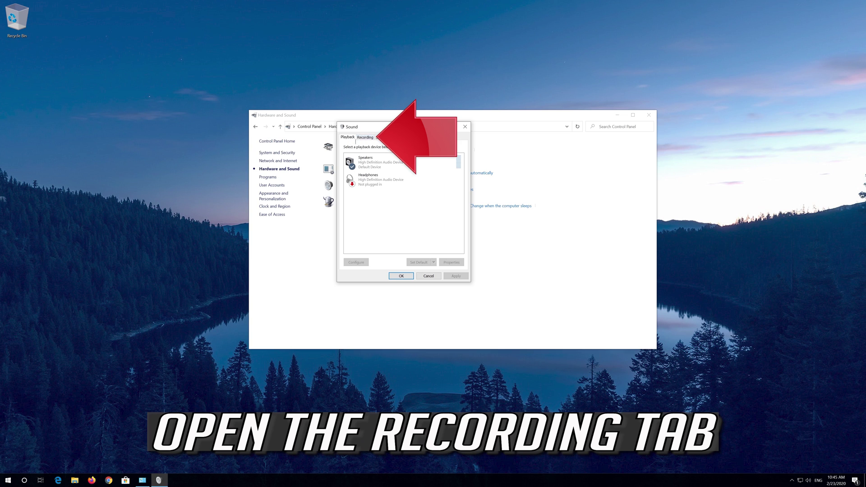
left_click(365, 137)
left_click(368, 160)
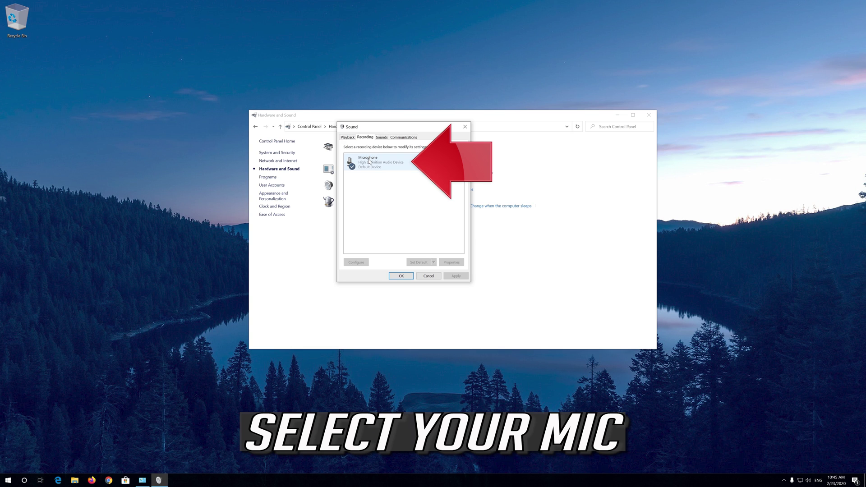
left_click(365, 160)
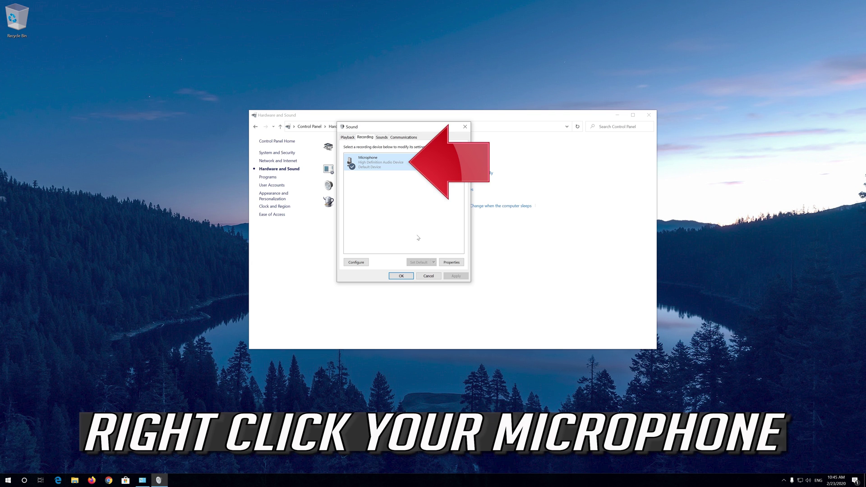
Open the Microphone's Properties from its right-click menu
right_click(386, 166)
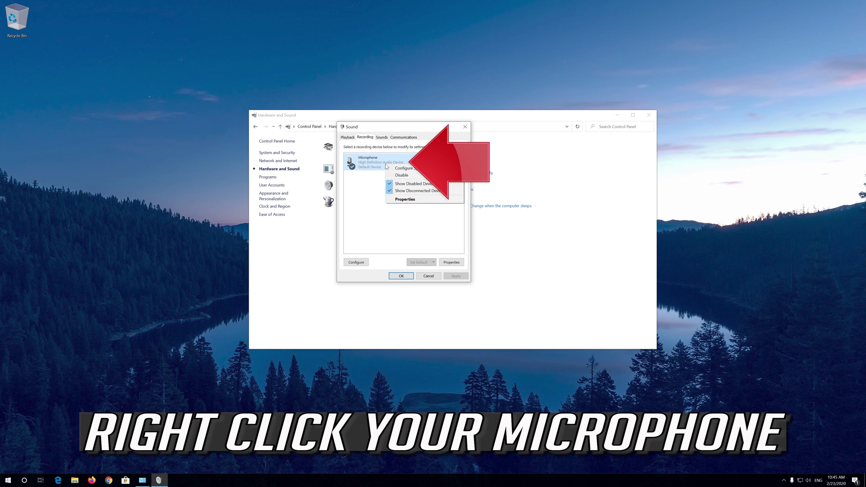
left_click(427, 200)
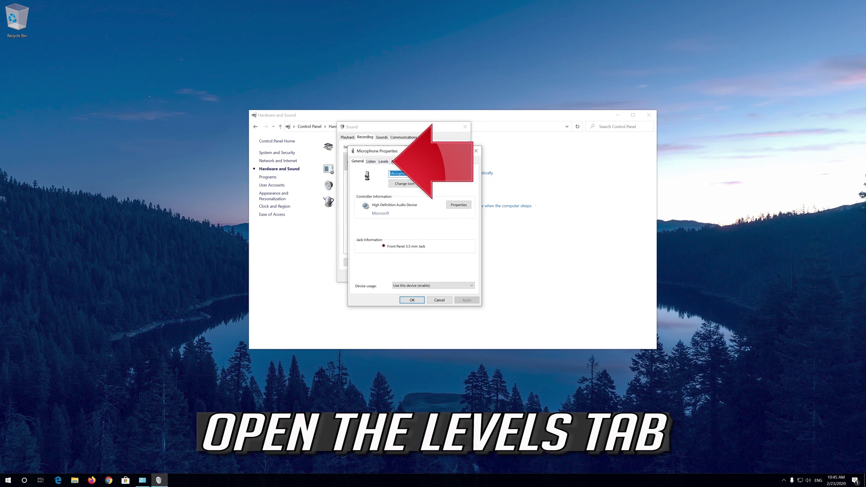
Raise the microphone level from 7 to 76, then OK both dialogs
left_click(382, 162)
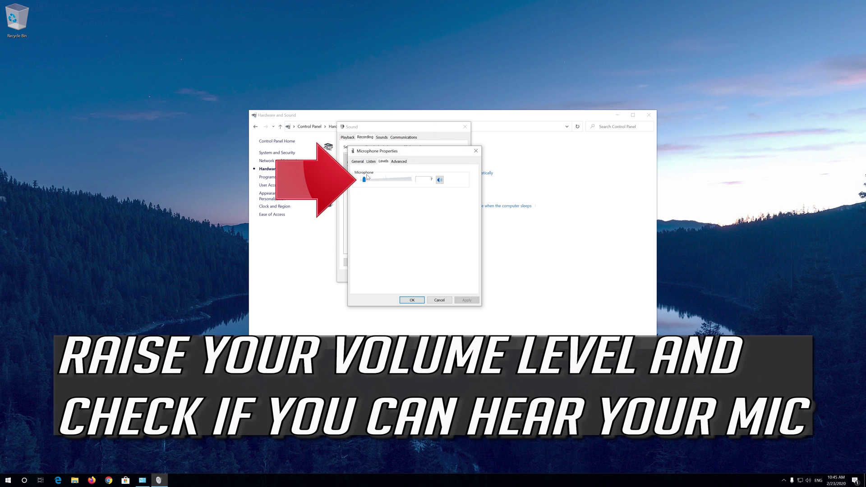
left_click_drag(365, 183, 401, 183)
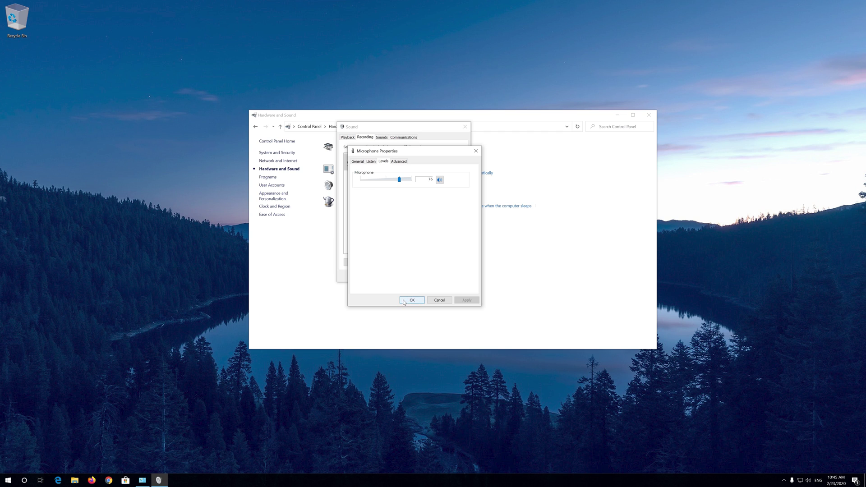
left_click(405, 300)
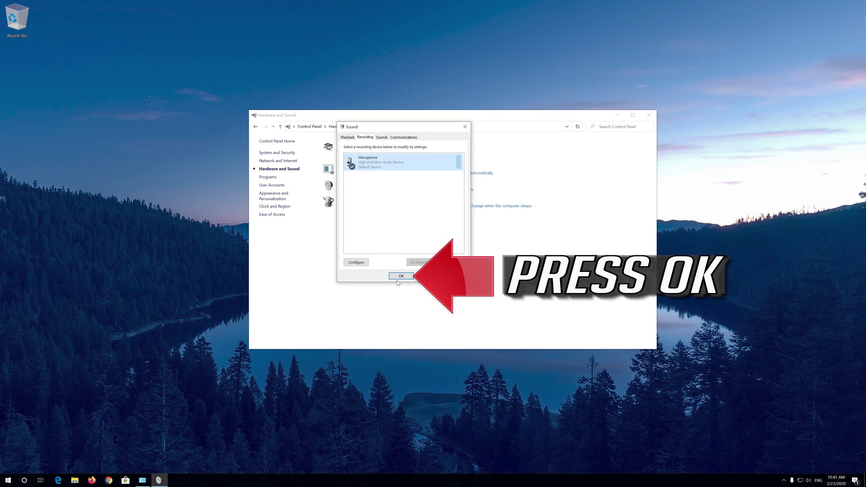
left_click(396, 277)
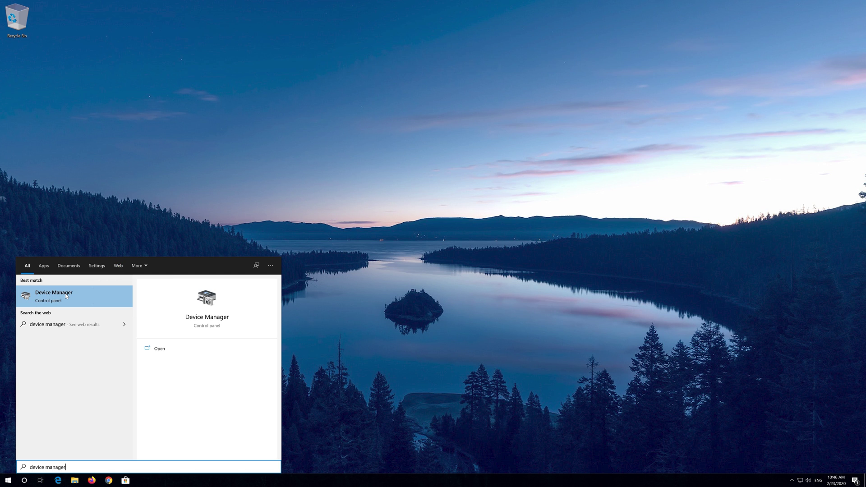
Launch Device Manager, expand Audio inputs and outputs, and right-click Microphone
left_click(67, 296)
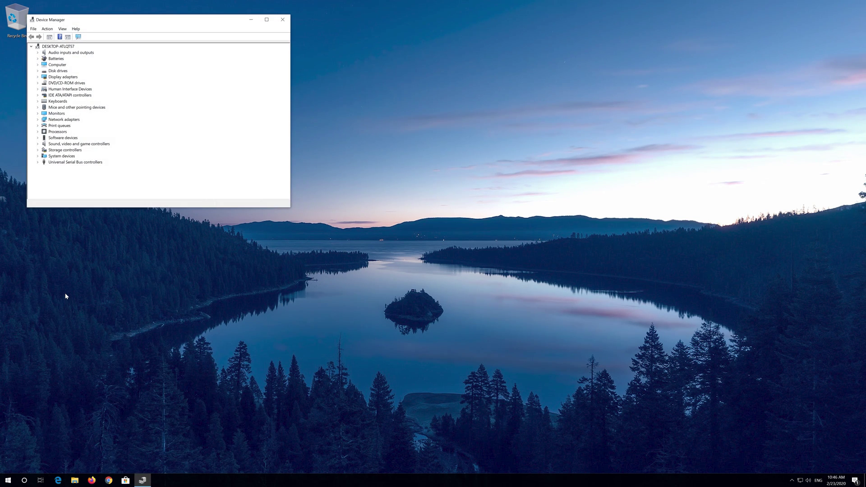
left_click_drag(150, 23, 407, 130)
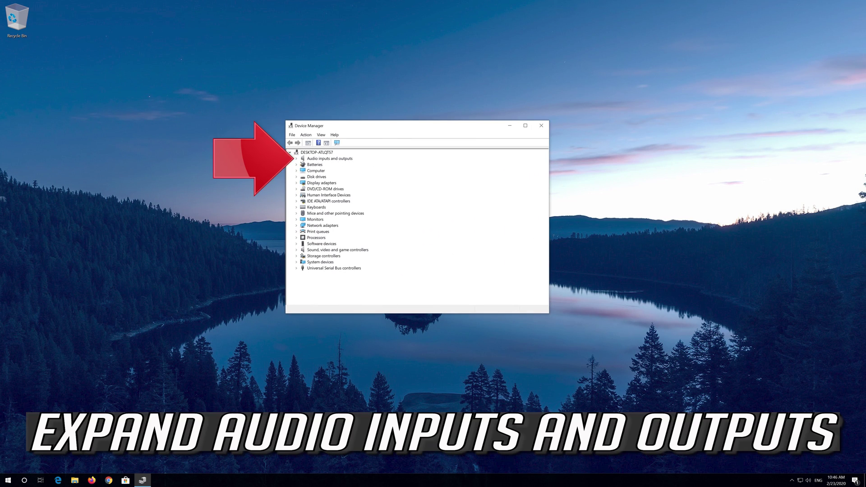
left_click(296, 158)
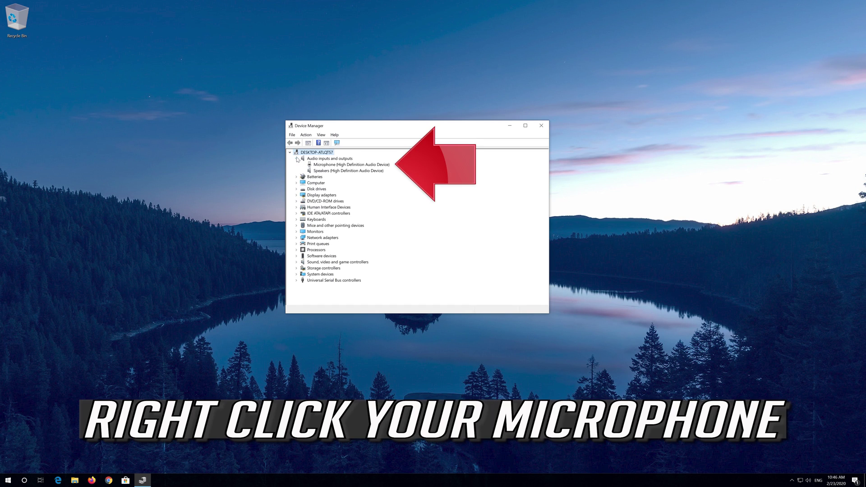
left_click(310, 165)
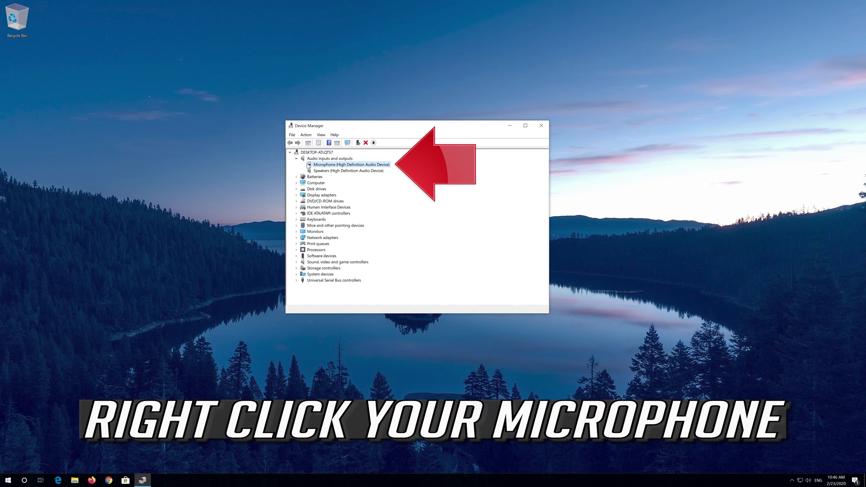
right_click(360, 169)
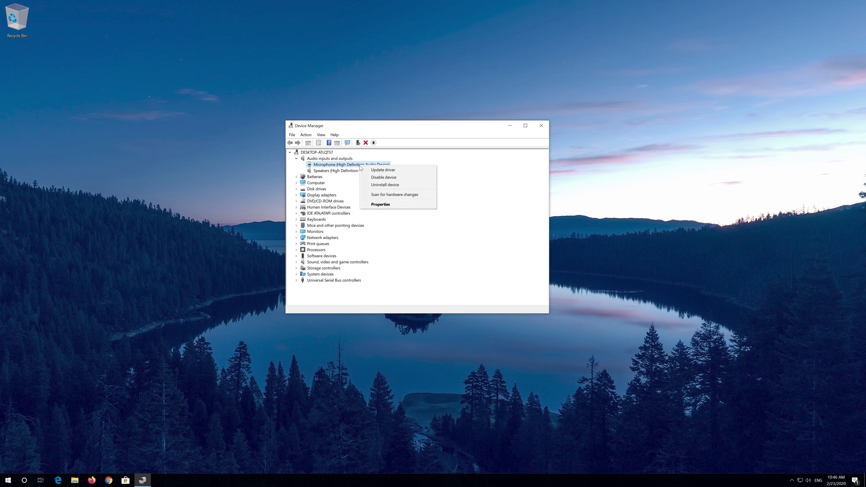
From the Microphone's Properties Driver tab, launch Update Driver for the High Definition Audio Device
left_click(404, 206)
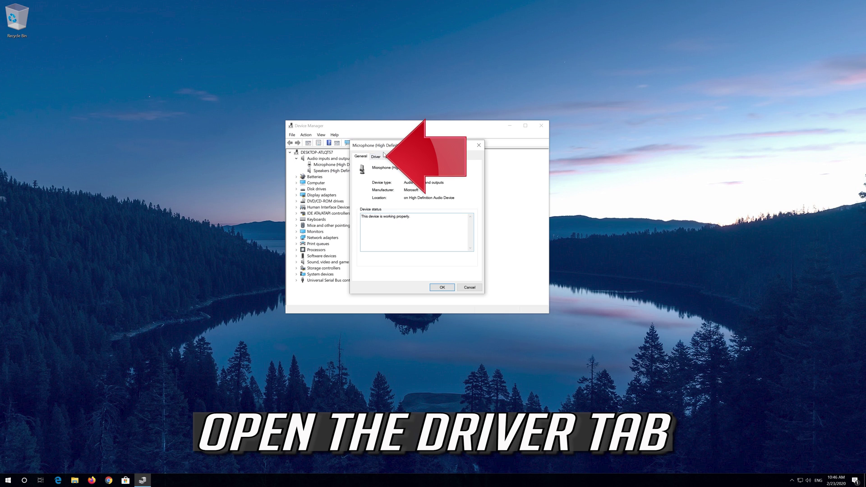
left_click(375, 157)
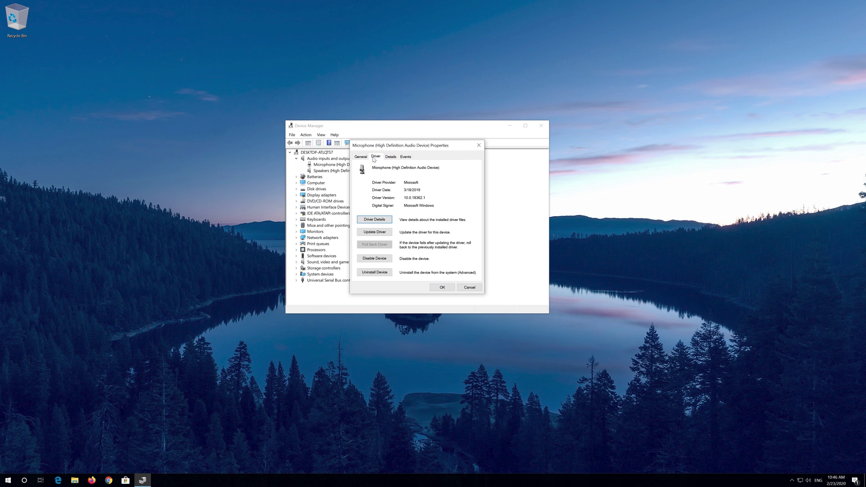
left_click(372, 232)
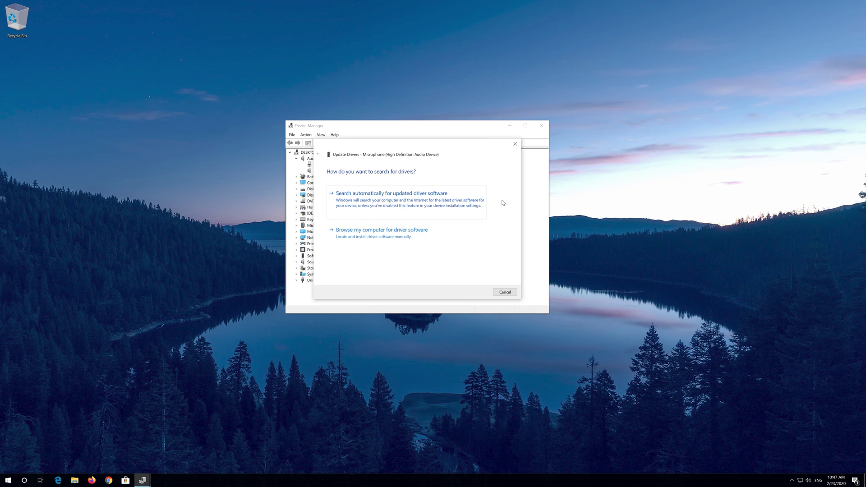
Search automatically for a newer microphone driver, then continue the search on Windows Update
left_click(356, 202)
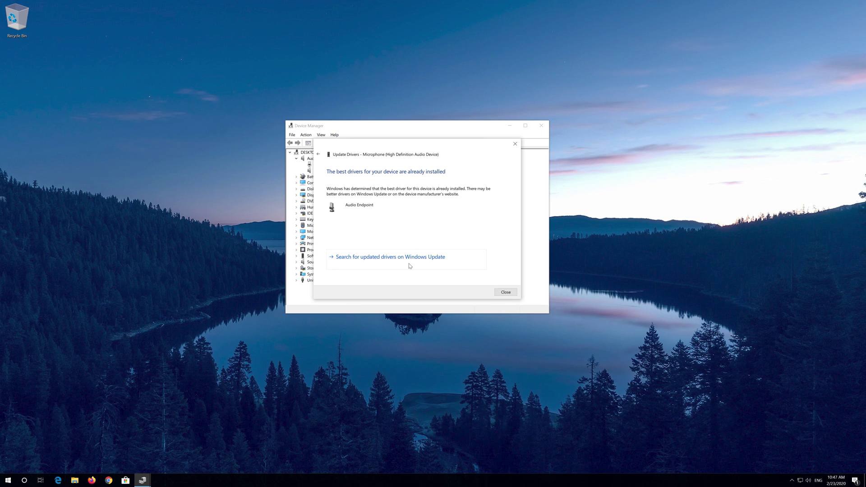
left_click(362, 258)
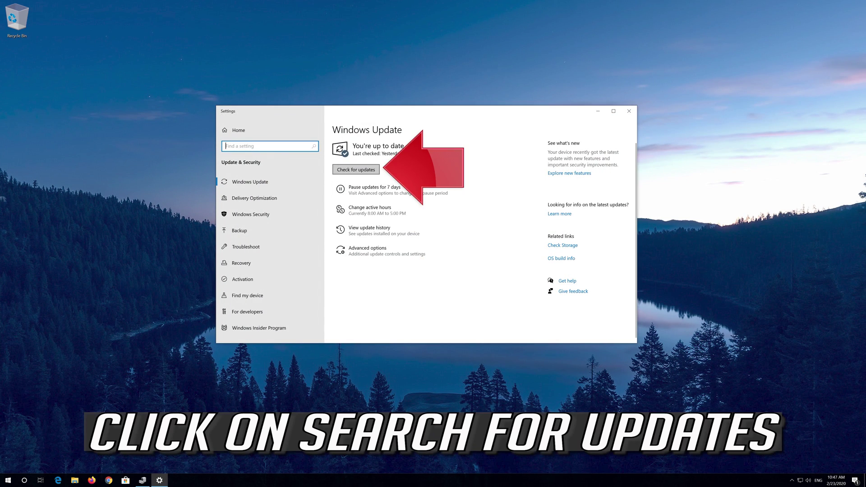
Run a Windows update check, which finds a Defender security intelligence update
left_click(362, 171)
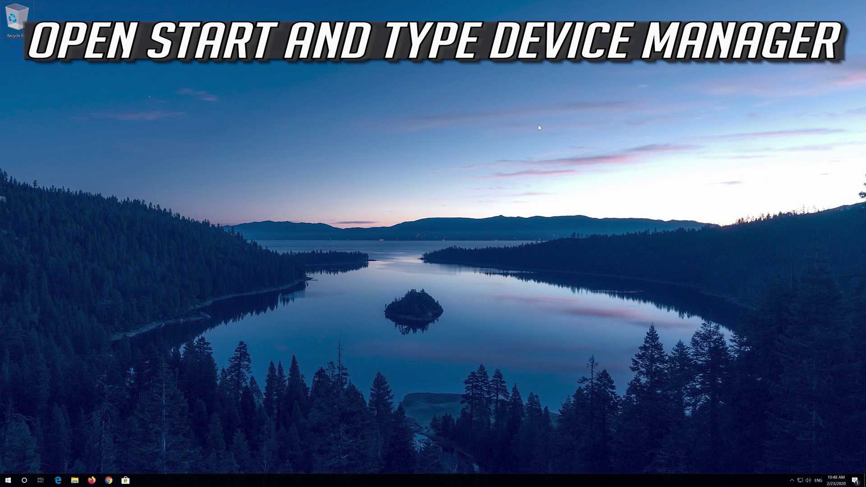
Reopen Device Manager by searching 'device manager' in Start and centre its window
key("super")
key("Escape")
key("super")
type("device manager")
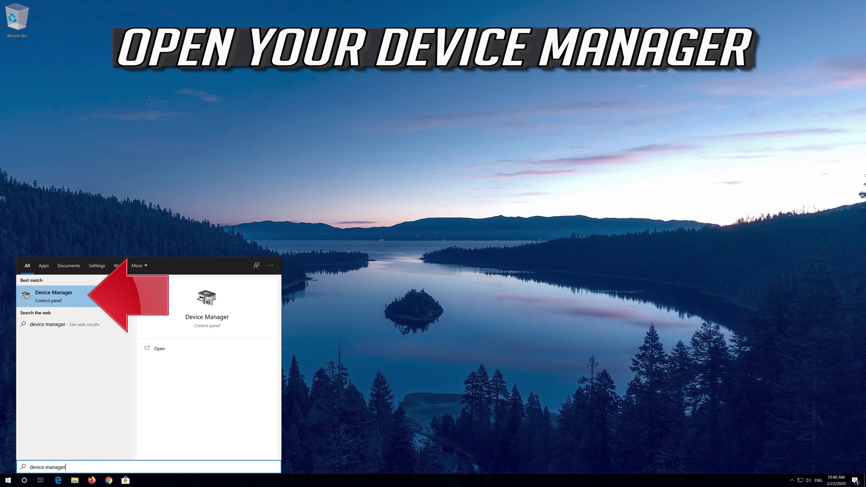
left_click(67, 295)
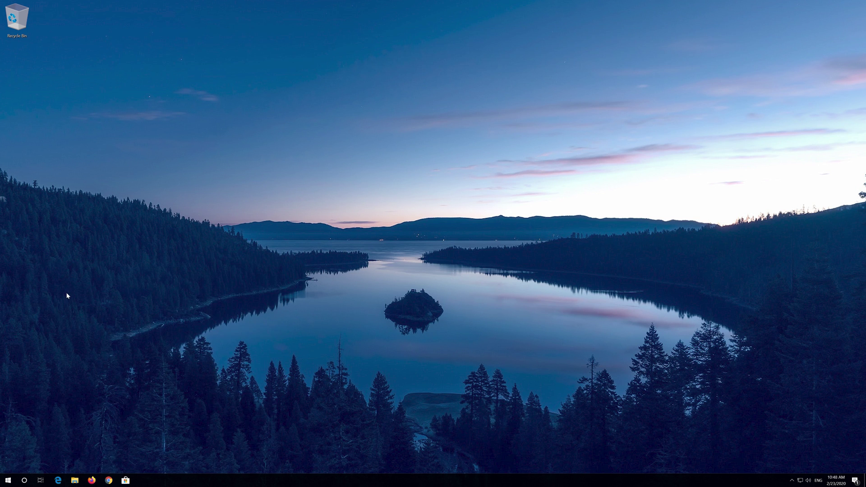
left_click_drag(151, 22, 427, 122)
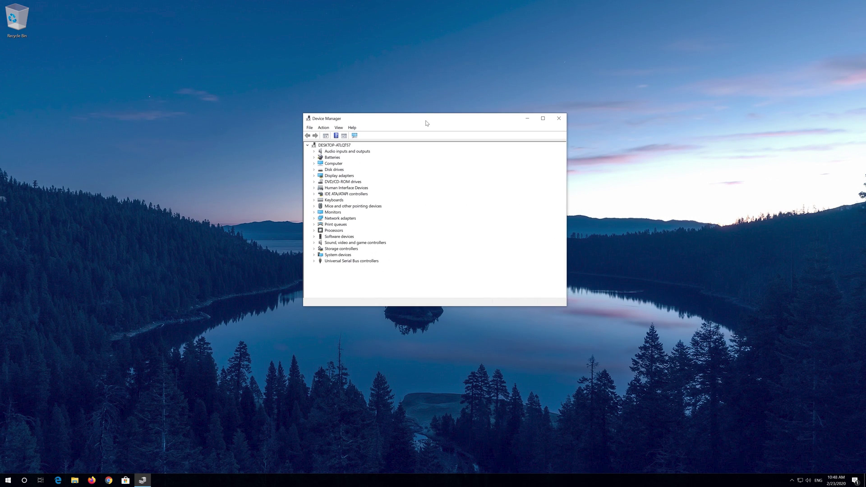
Expand Audio inputs and outputs and bring up the Microphone device's context menu
left_click(315, 152)
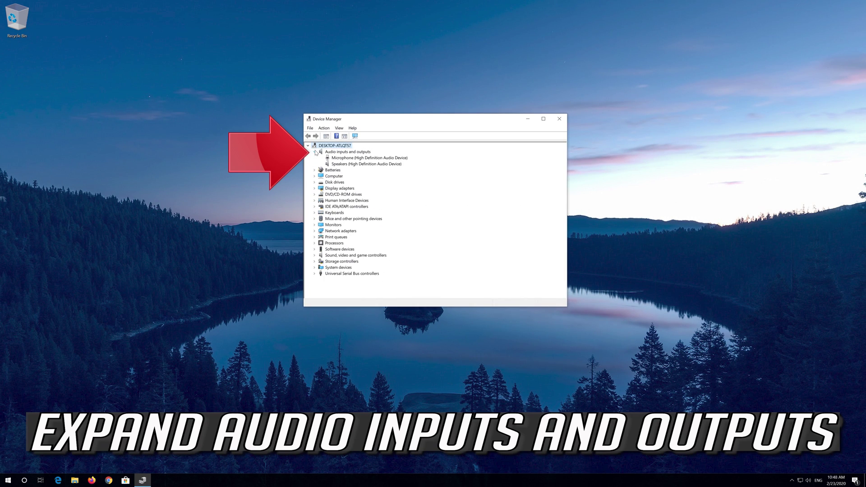
left_click(344, 158)
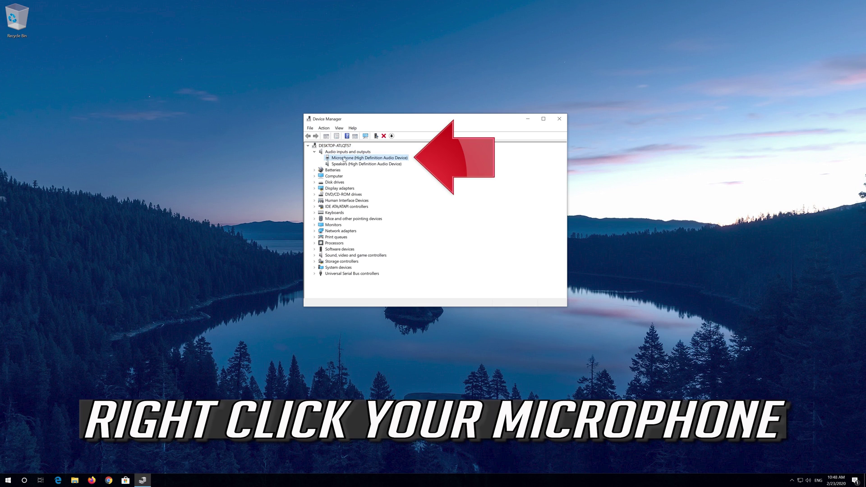
right_click(378, 161)
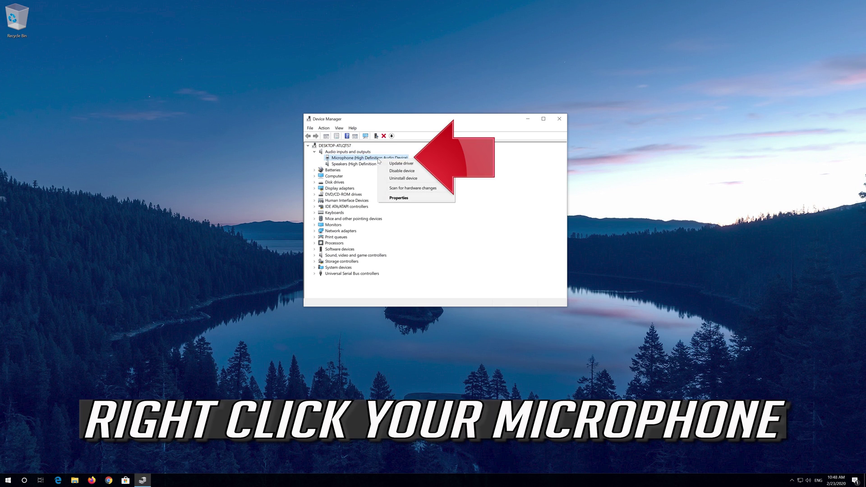
Uninstall the Microphone from its Driver tab, leaving only Speakers, and close Device Manager
left_click(419, 200)
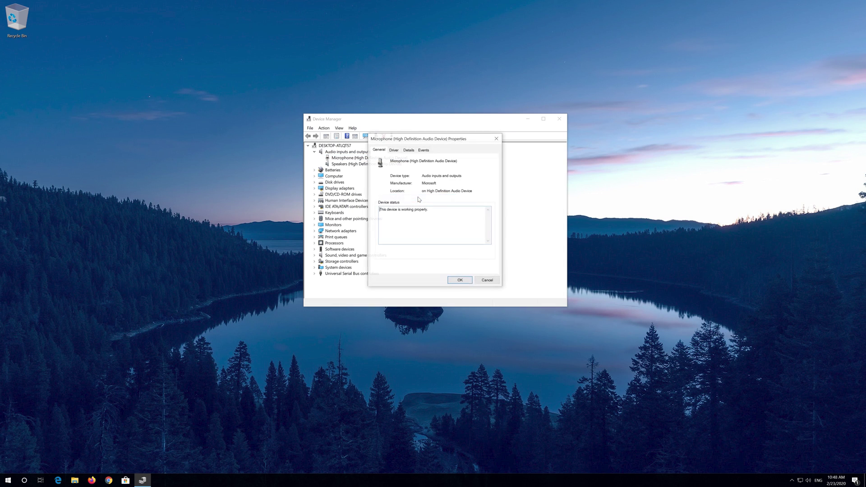
left_click(394, 150)
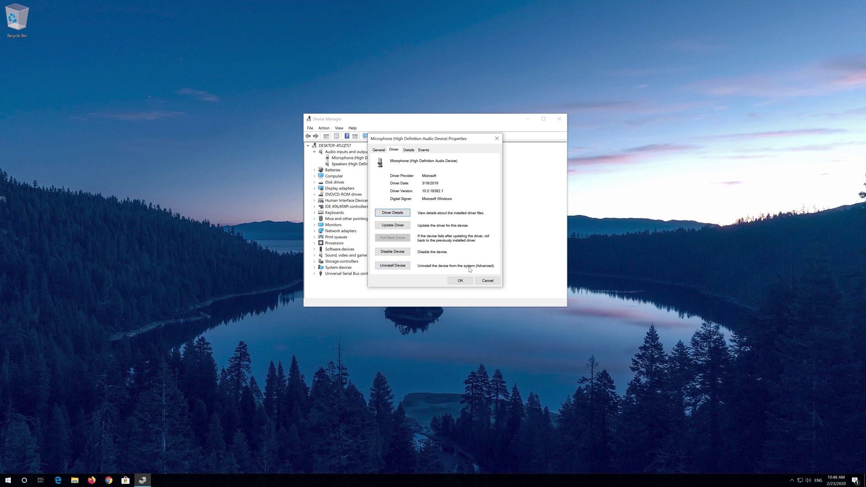
left_click(388, 266)
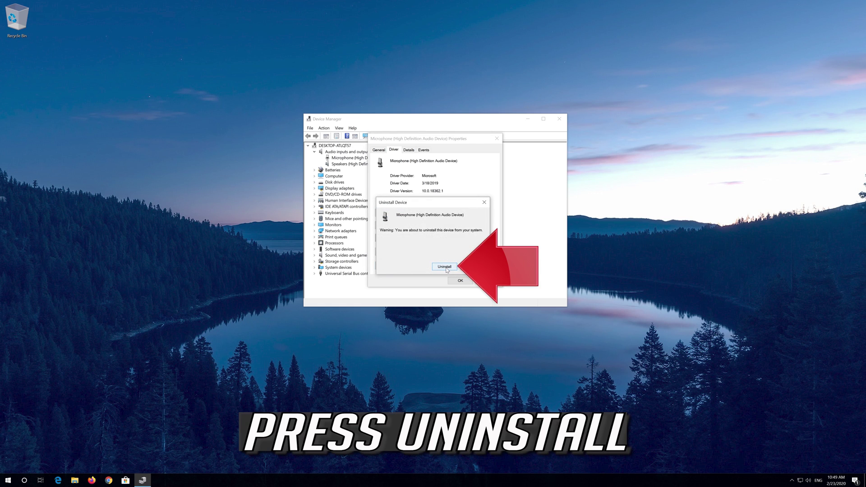
left_click(444, 267)
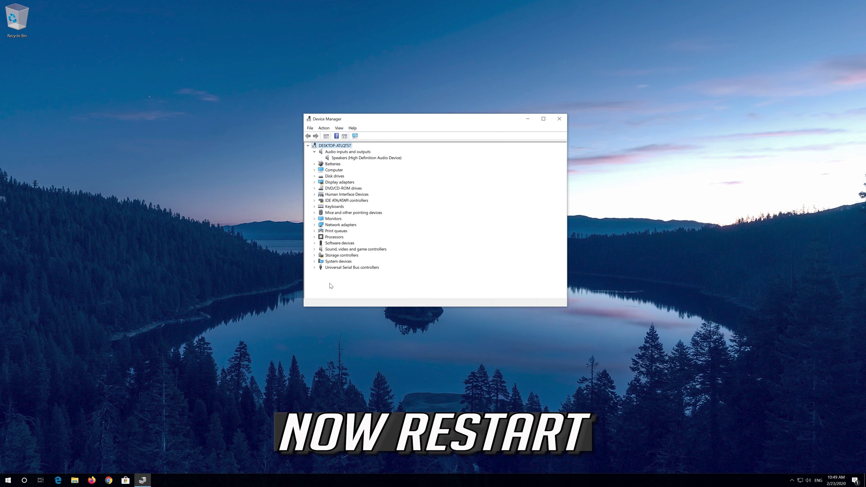
left_click(553, 121)
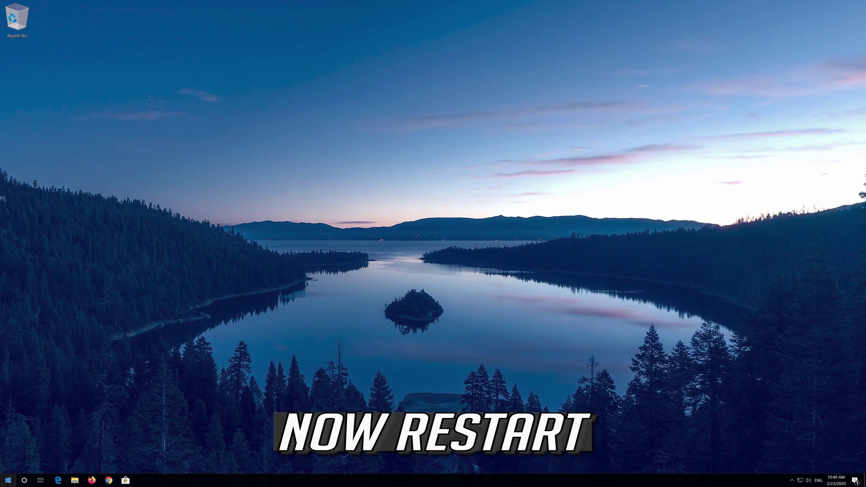
Restart Windows from the Start menu's power options, then reopen Start after signing back in
left_click(8, 480)
left_click(8, 468)
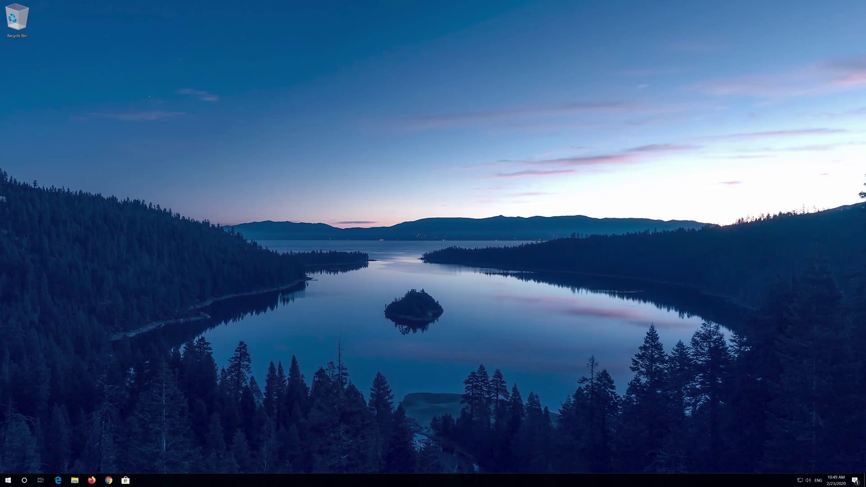
key("super")
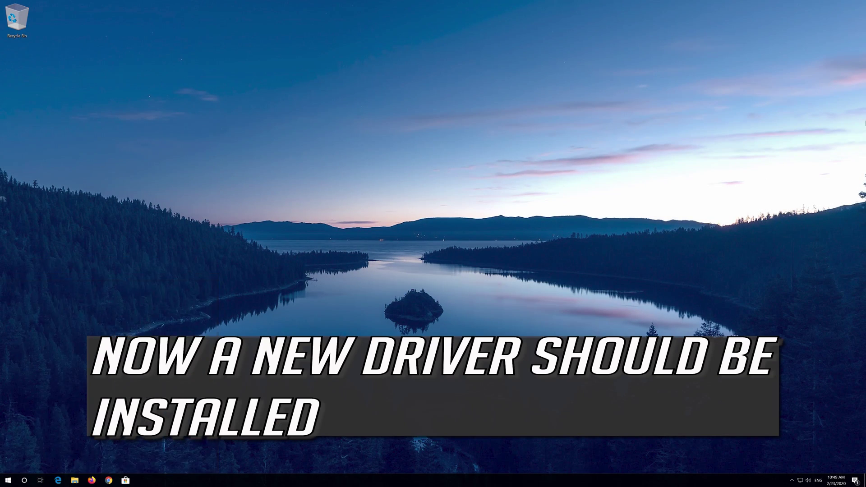